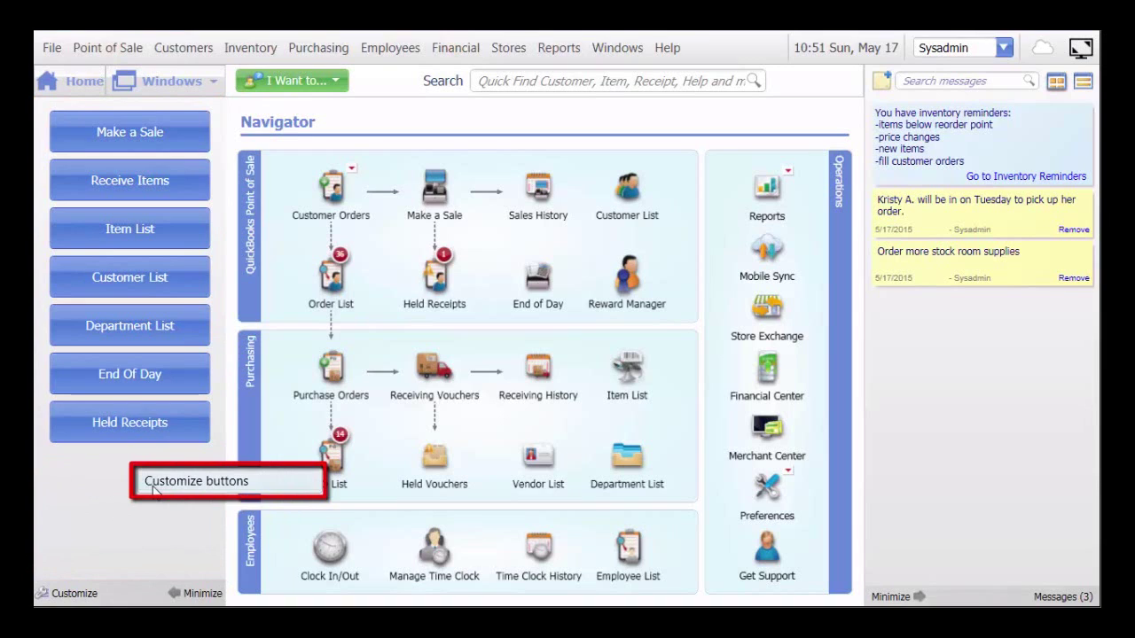
click(154, 488)
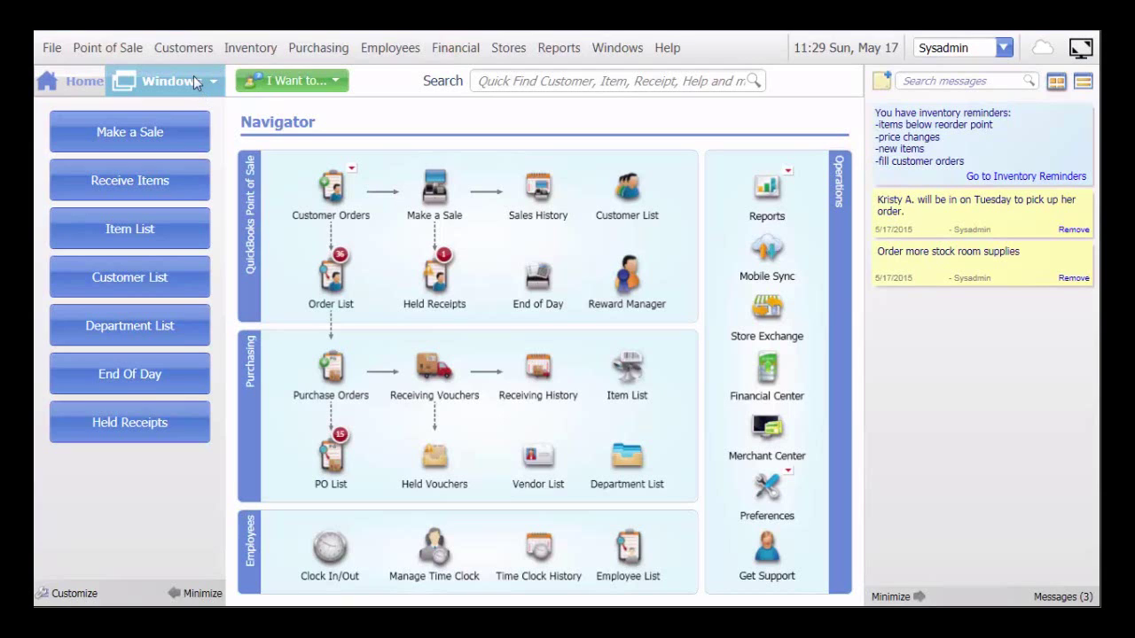
click(193, 75)
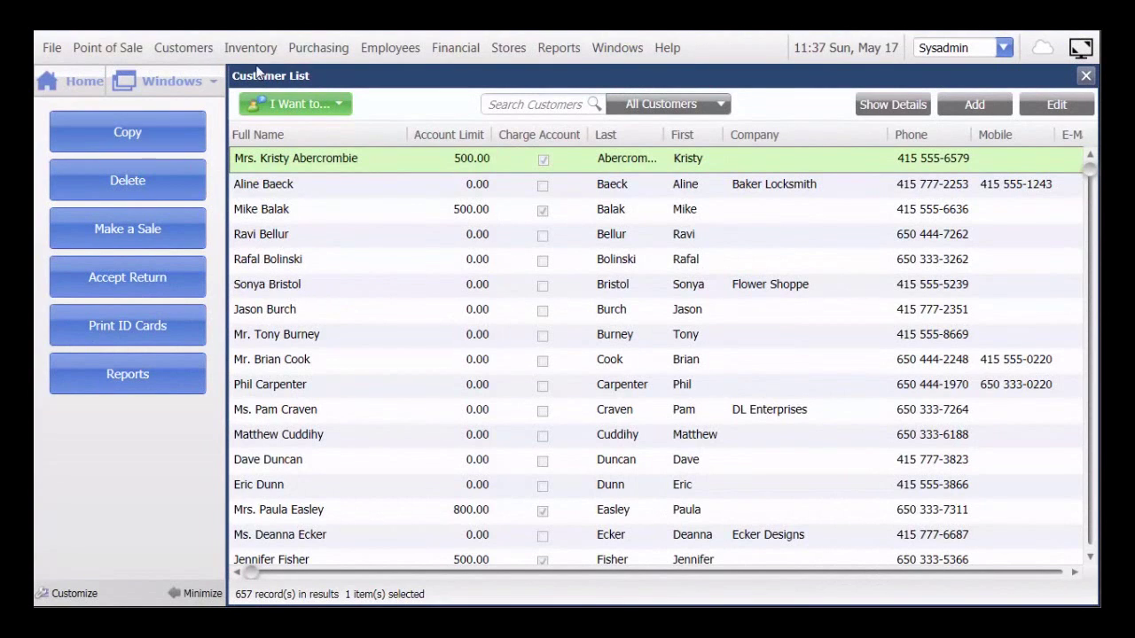
Open a new purchase order and switch back to the customer list.
click(319, 47)
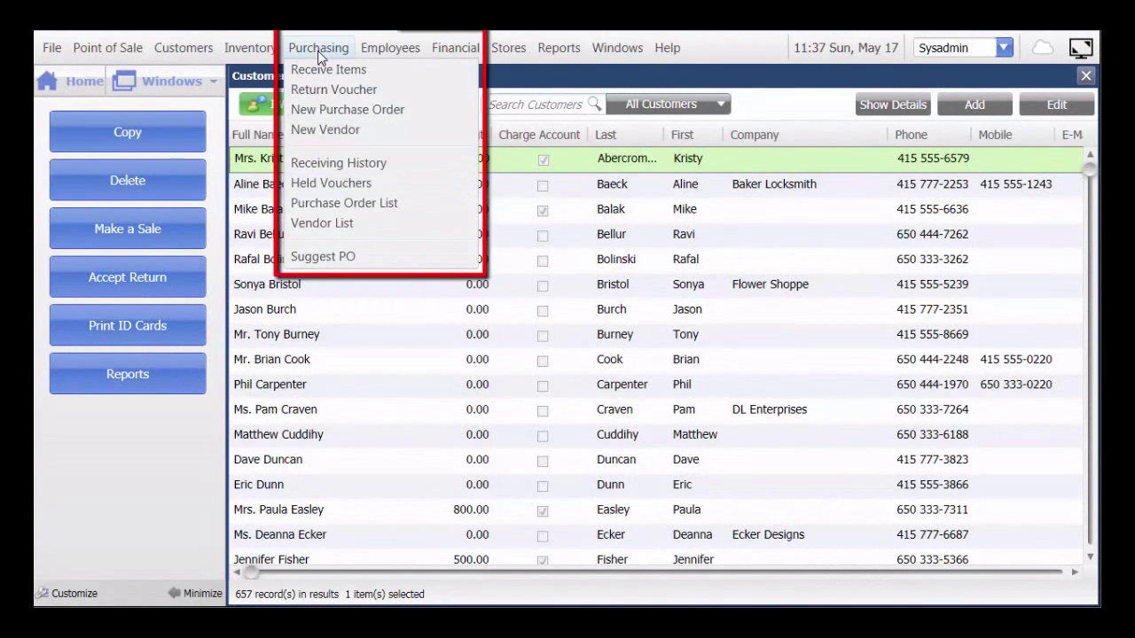
click(346, 112)
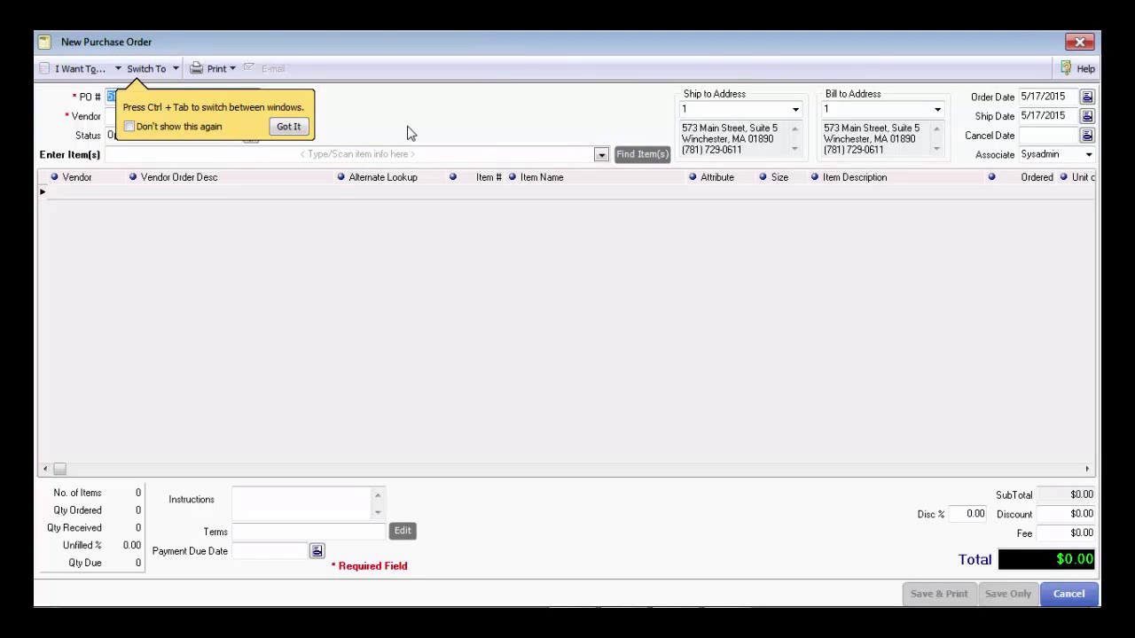
key(ctrl+Tab)
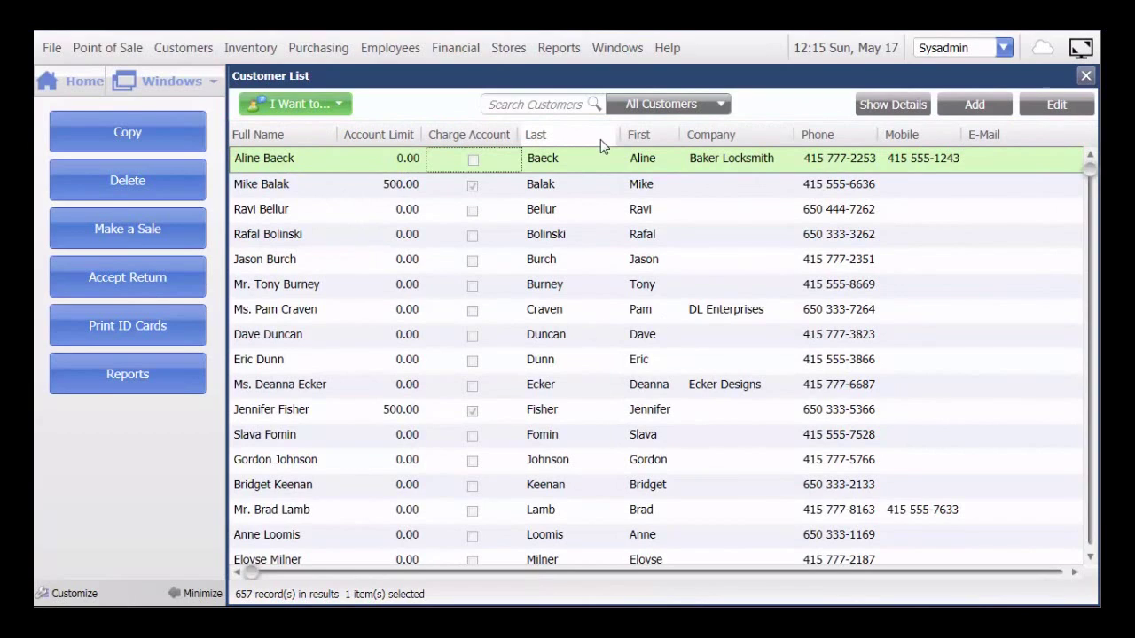
Open one customer's last name and the following customer's phone number for editing directly in the customer list.
click(569, 217)
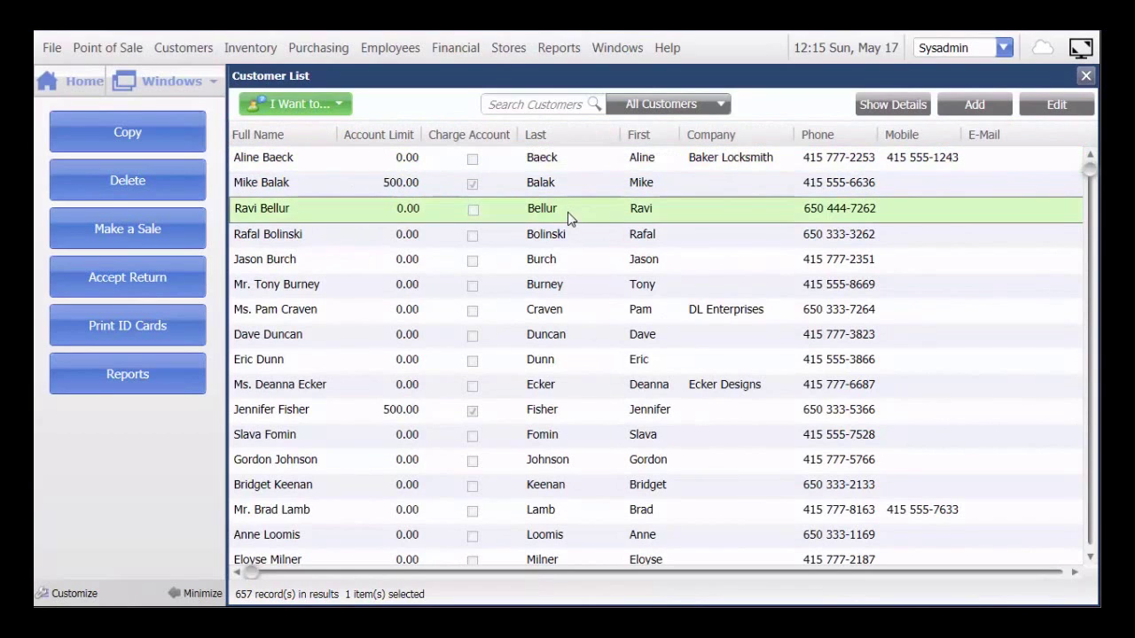
click(567, 213)
click(580, 235)
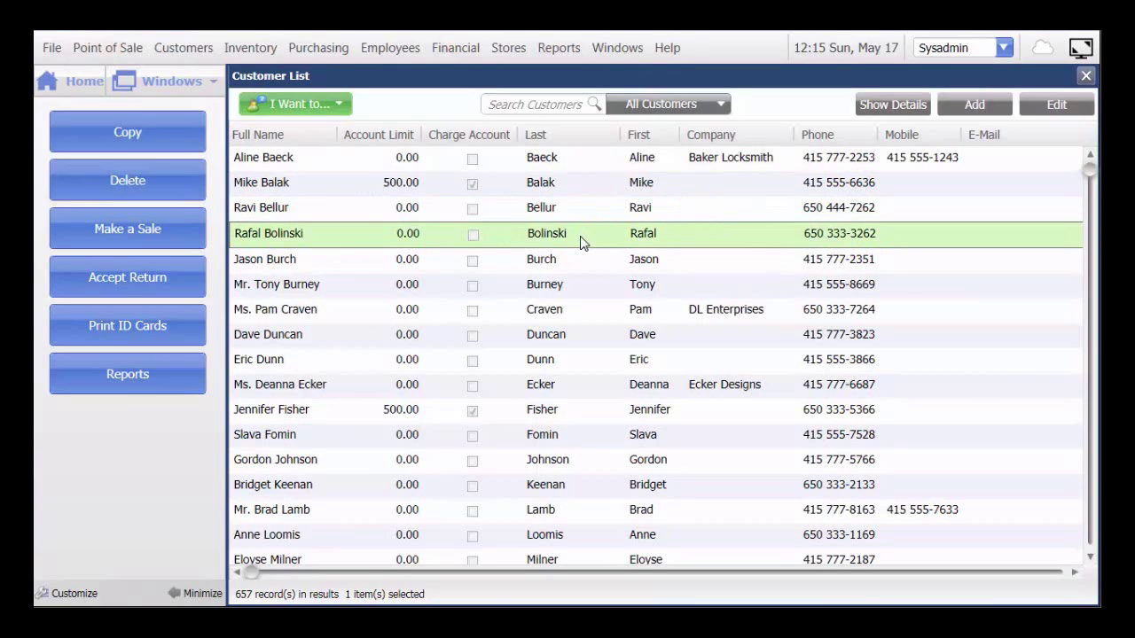
click(580, 235)
click(574, 260)
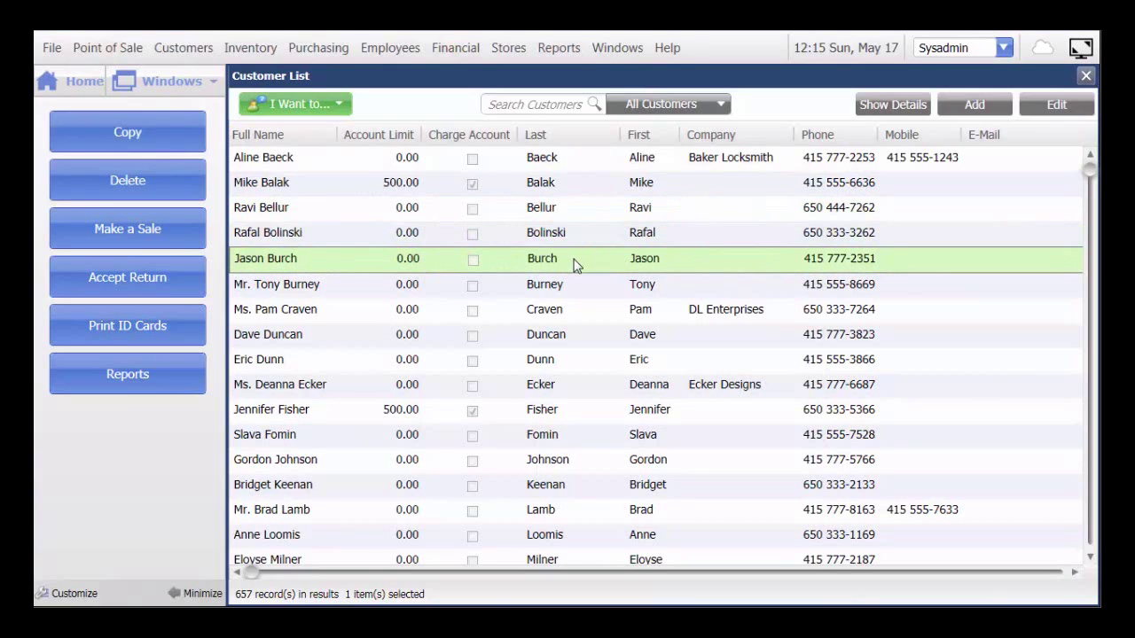
click(575, 259)
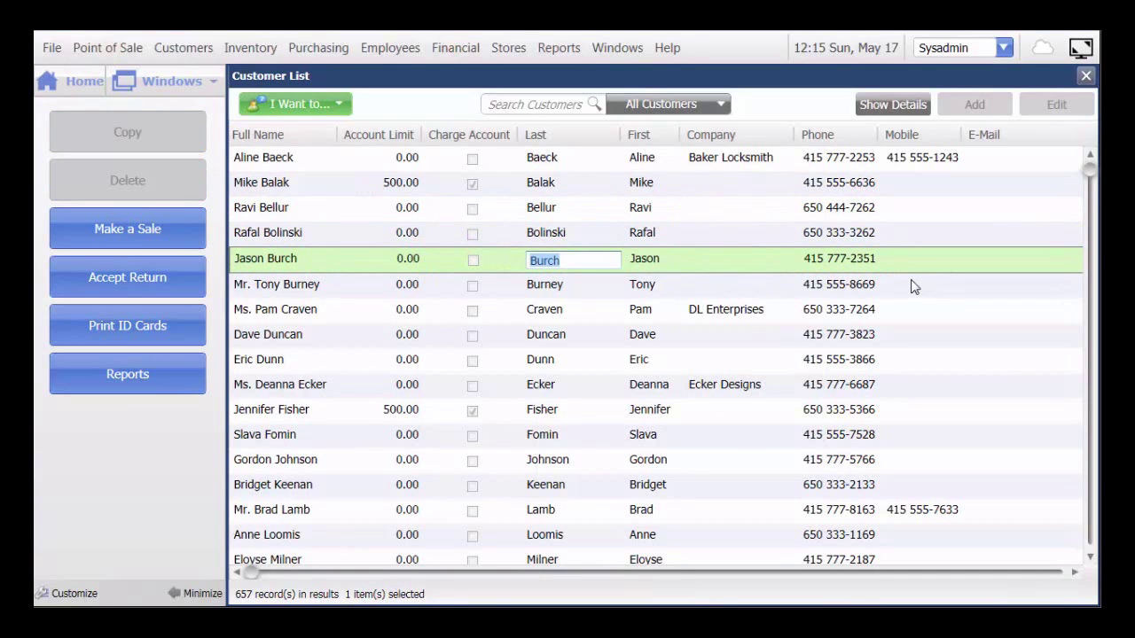
click(876, 285)
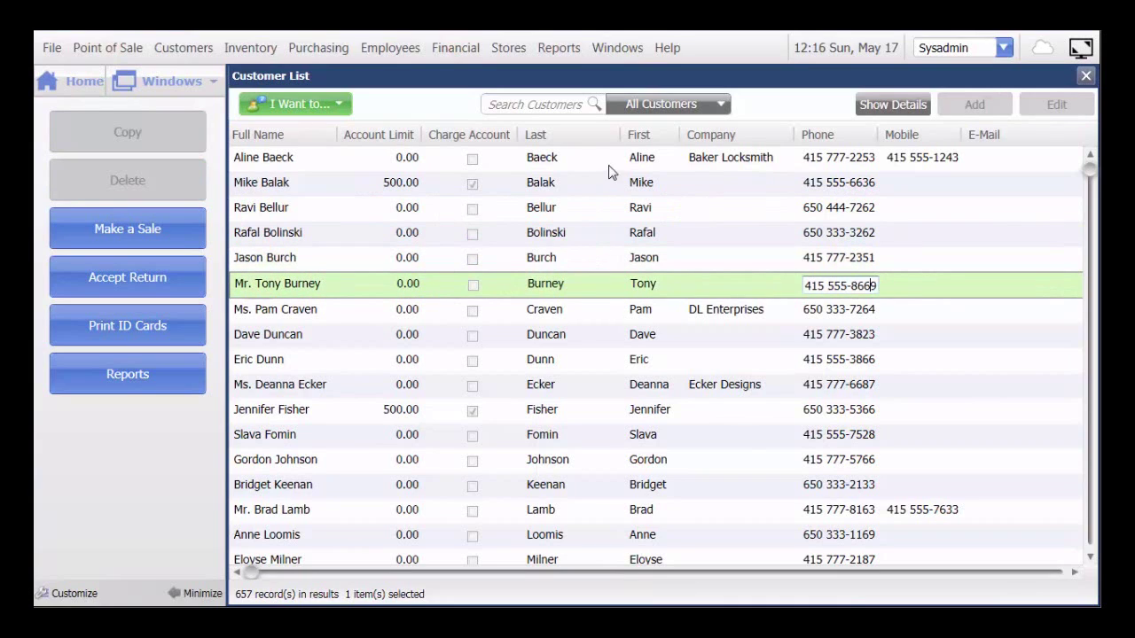
Open the first customer in the list for editing and examine the record's contact details, history and settings.
click(575, 161)
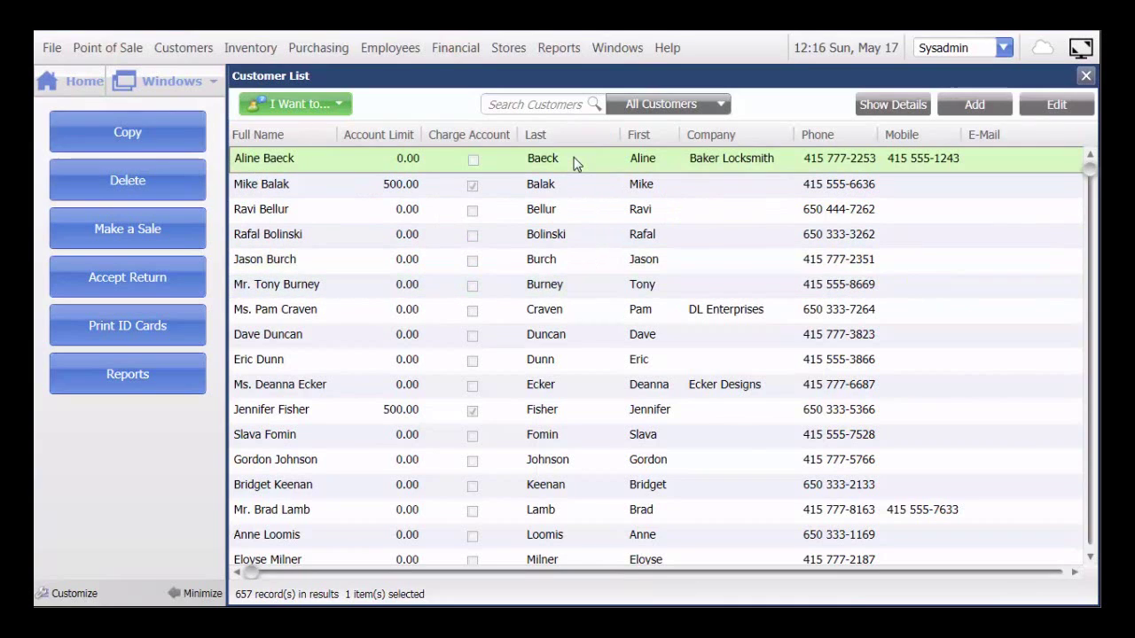
click(1054, 104)
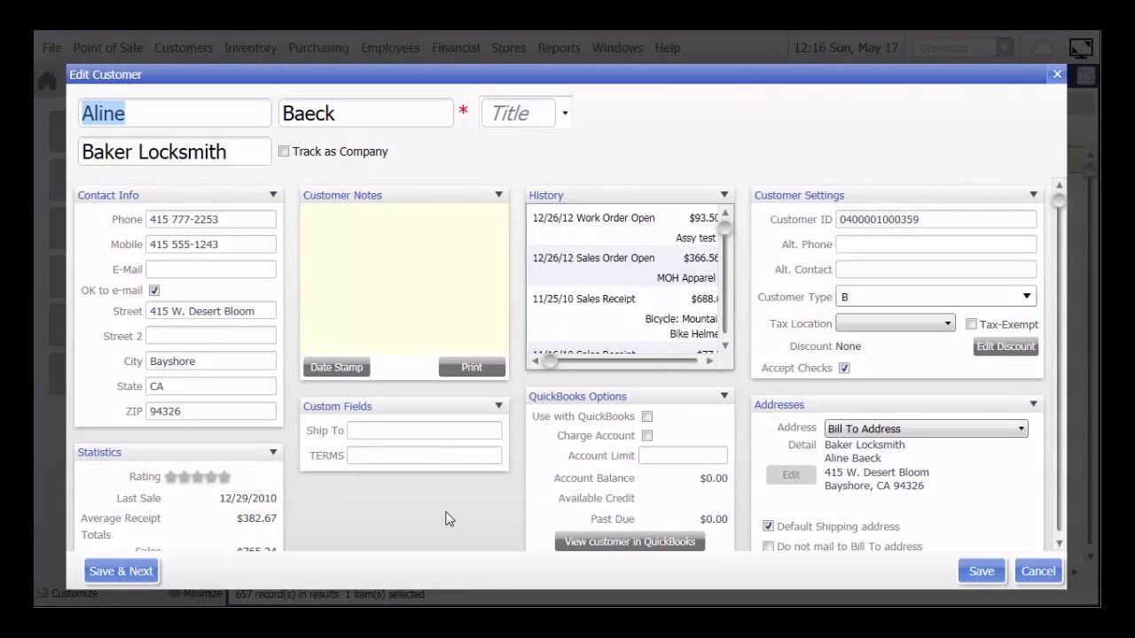
scroll(448, 519, down, 1)
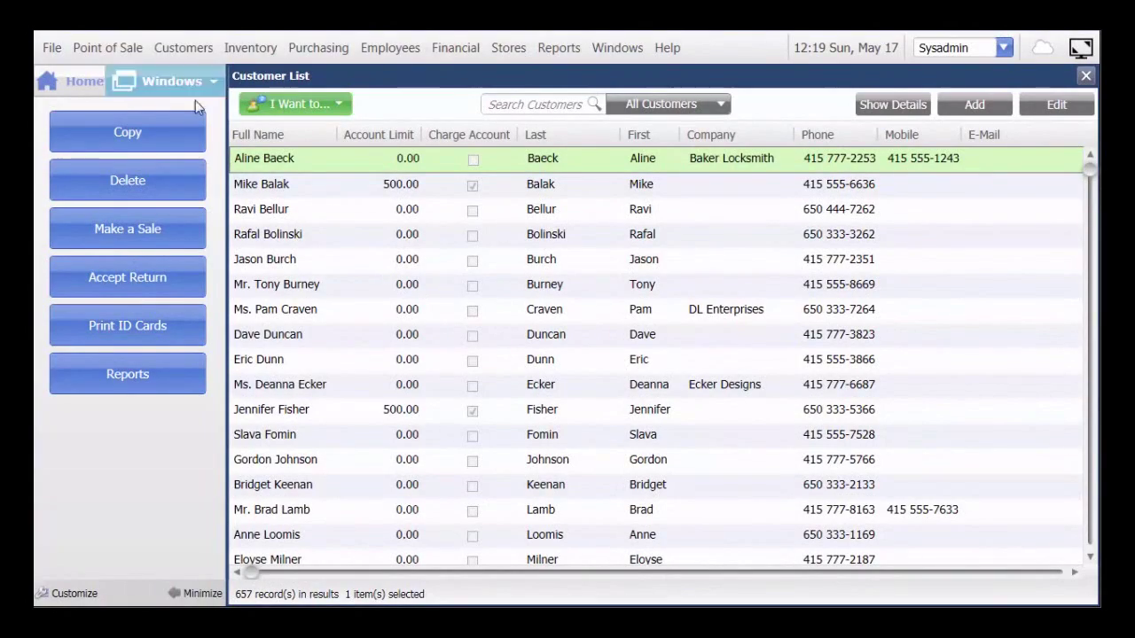
Switch to the open sales receipt, search items for "bas" and add the tan SML Baseball Hat (T805S).
click(192, 79)
click(182, 170)
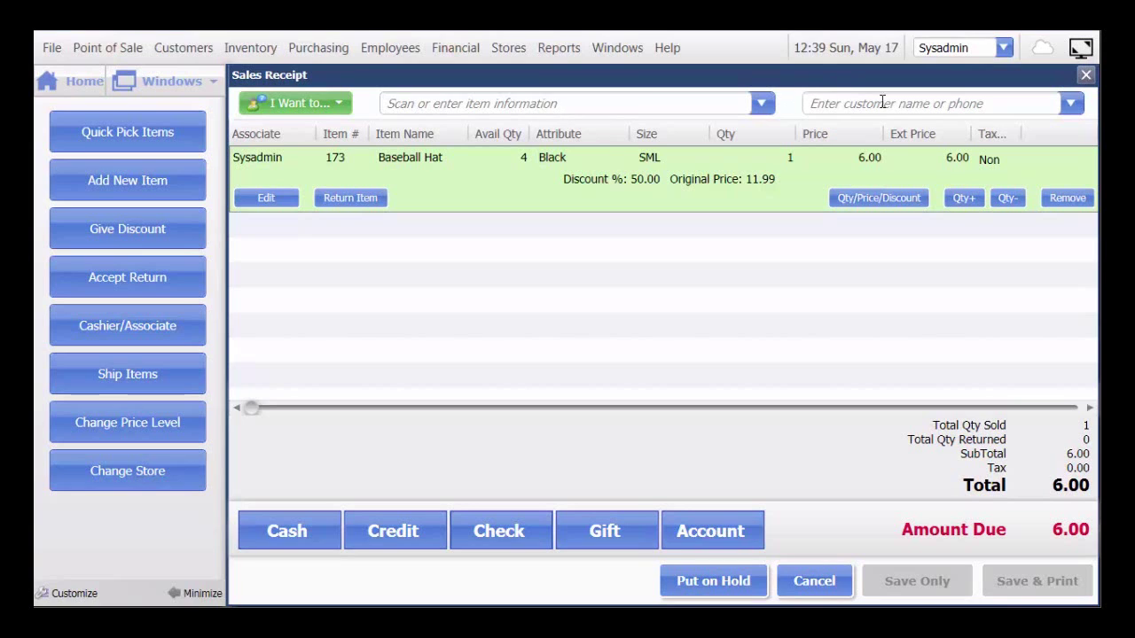
click(762, 105)
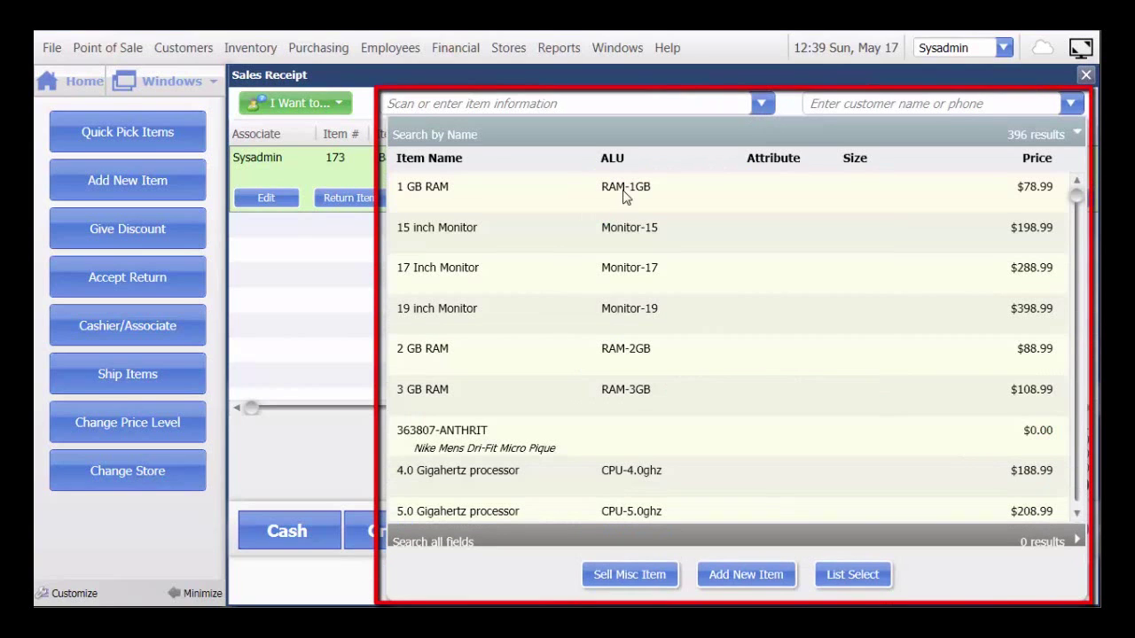
click(342, 256)
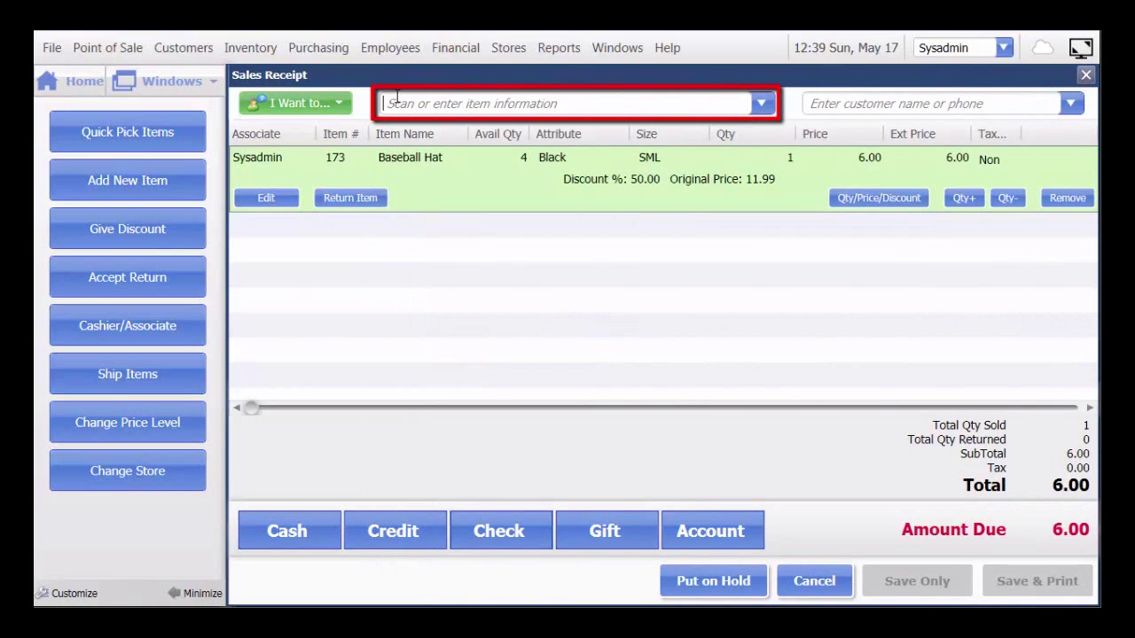
text(bas)
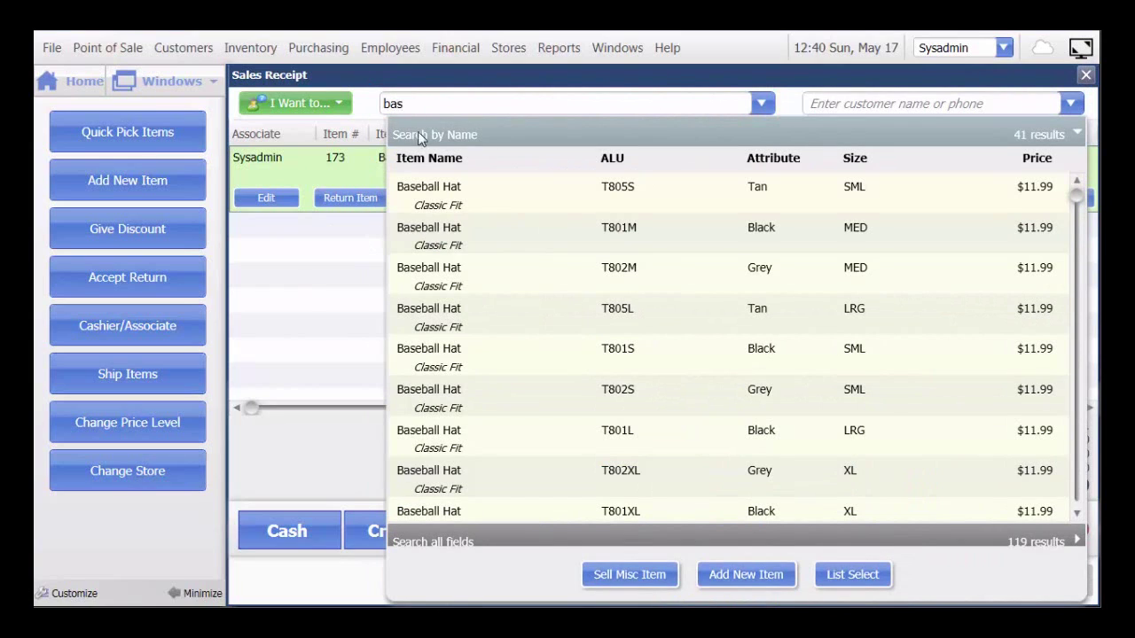
click(441, 193)
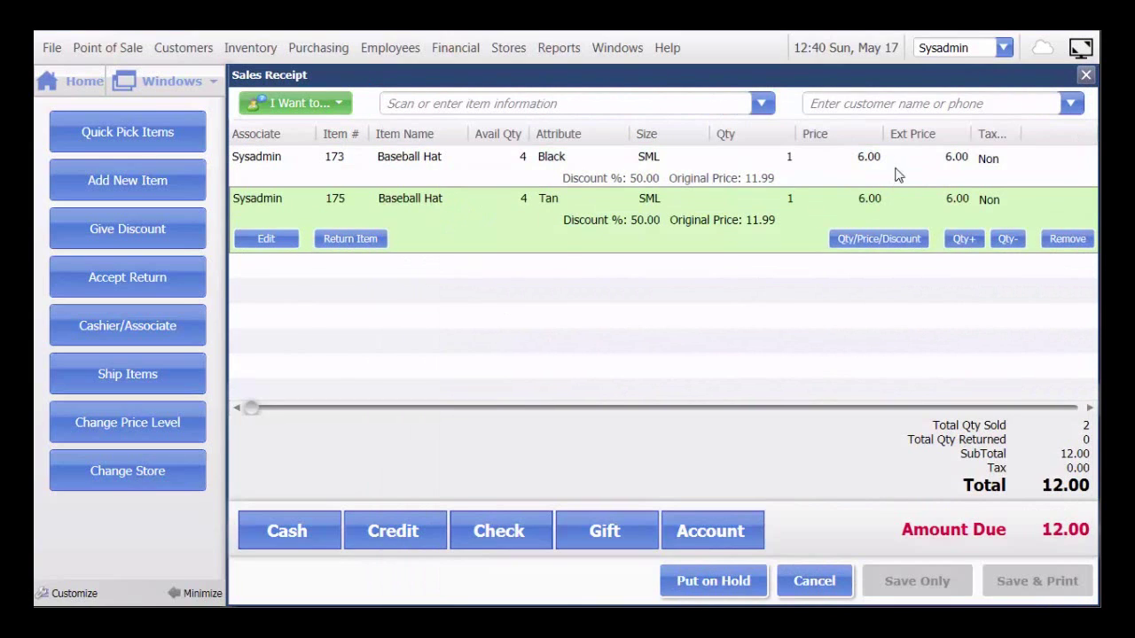
Open the price and quantity of the black Baseball Hat line for editing.
click(832, 160)
click(813, 160)
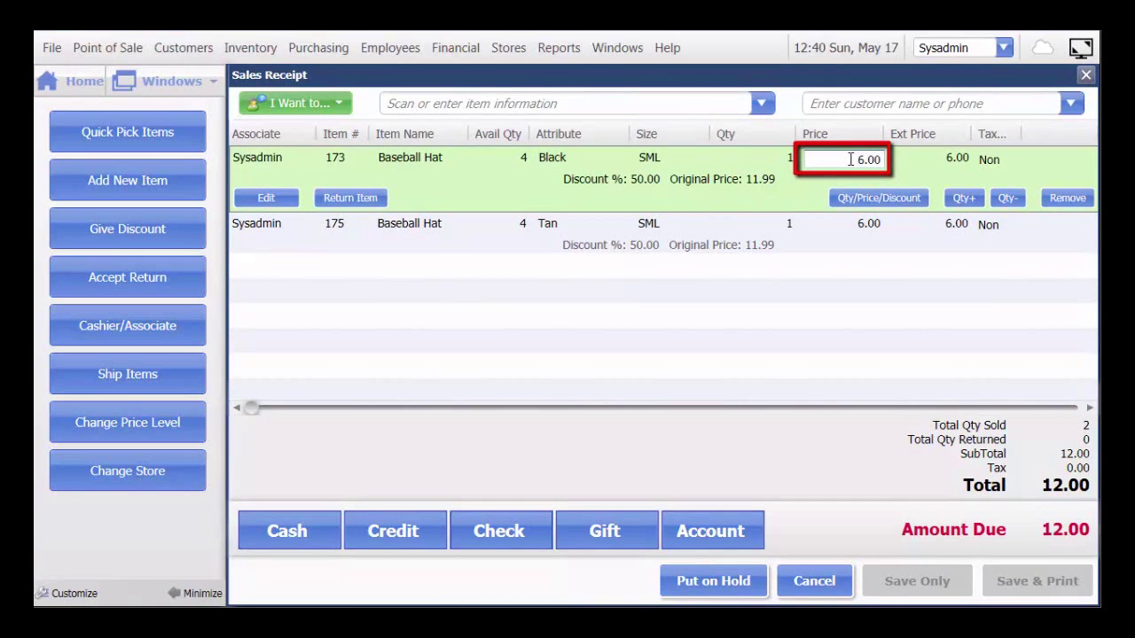
click(783, 158)
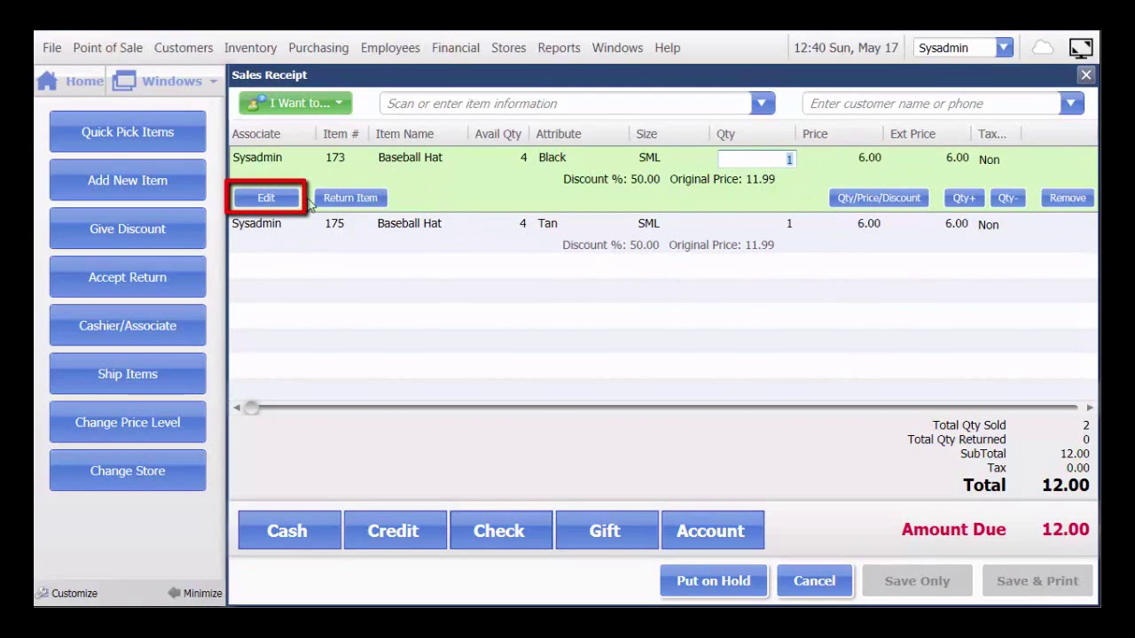
Open the item properties of the black Baseball Hat line and select its item description.
click(275, 202)
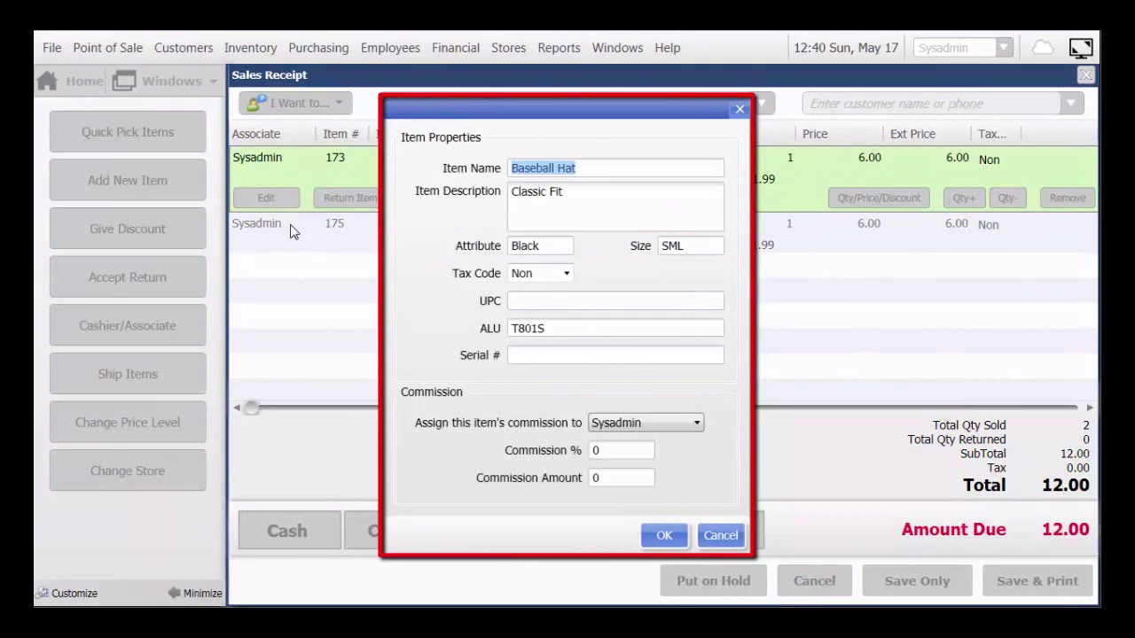
key(Tab)
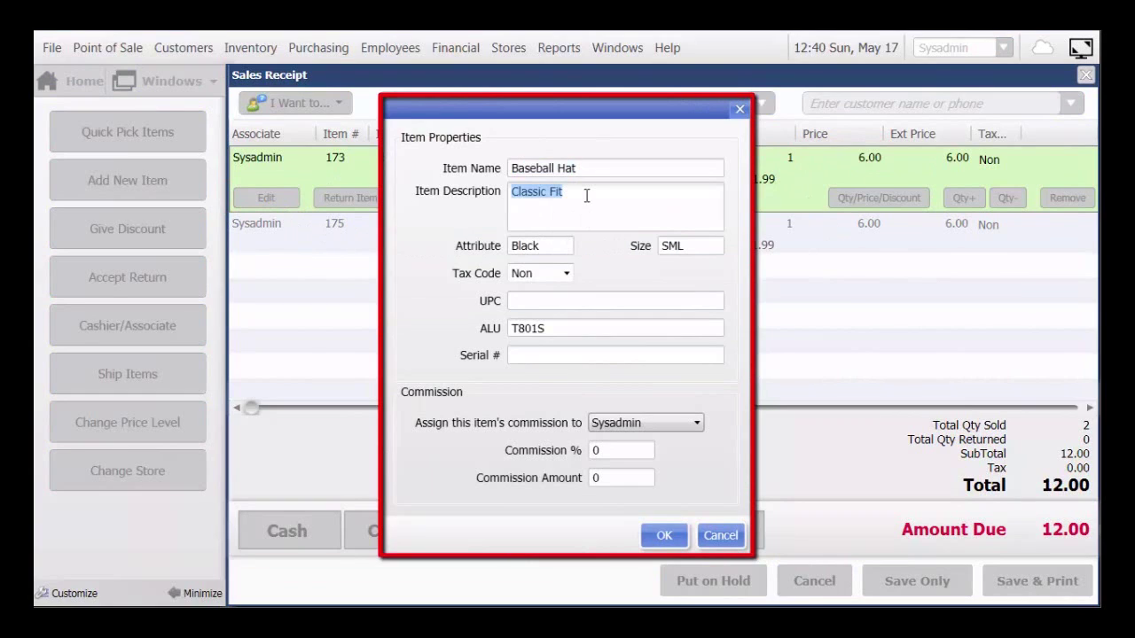
click(585, 196)
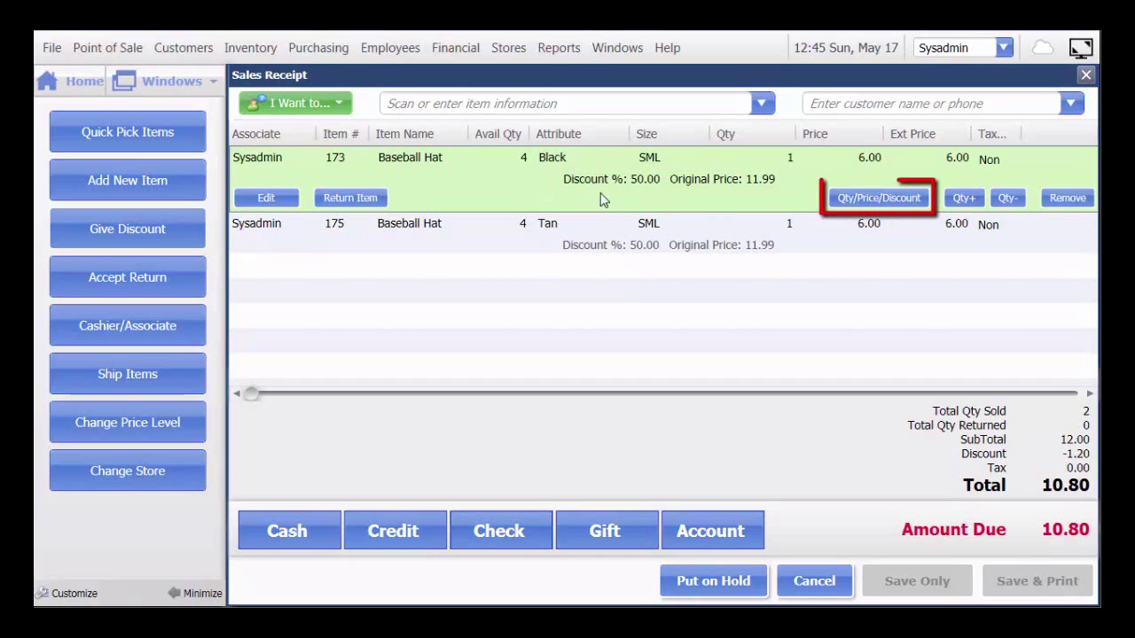
Set the discount on the black Baseball Hat line to 20% and apply it.
click(876, 202)
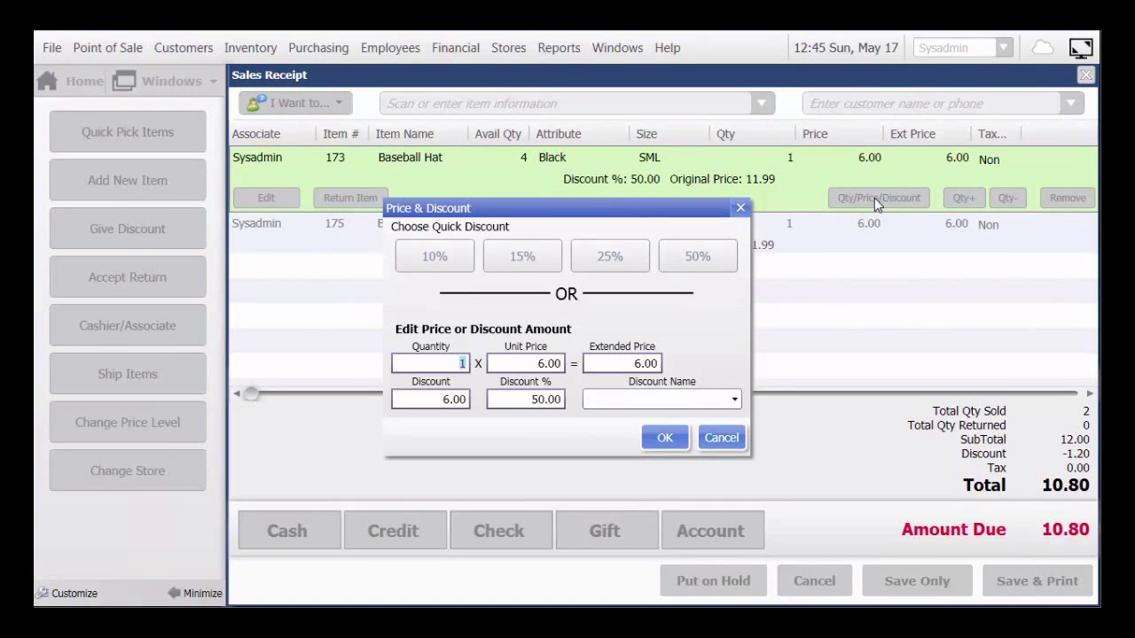
click(528, 399)
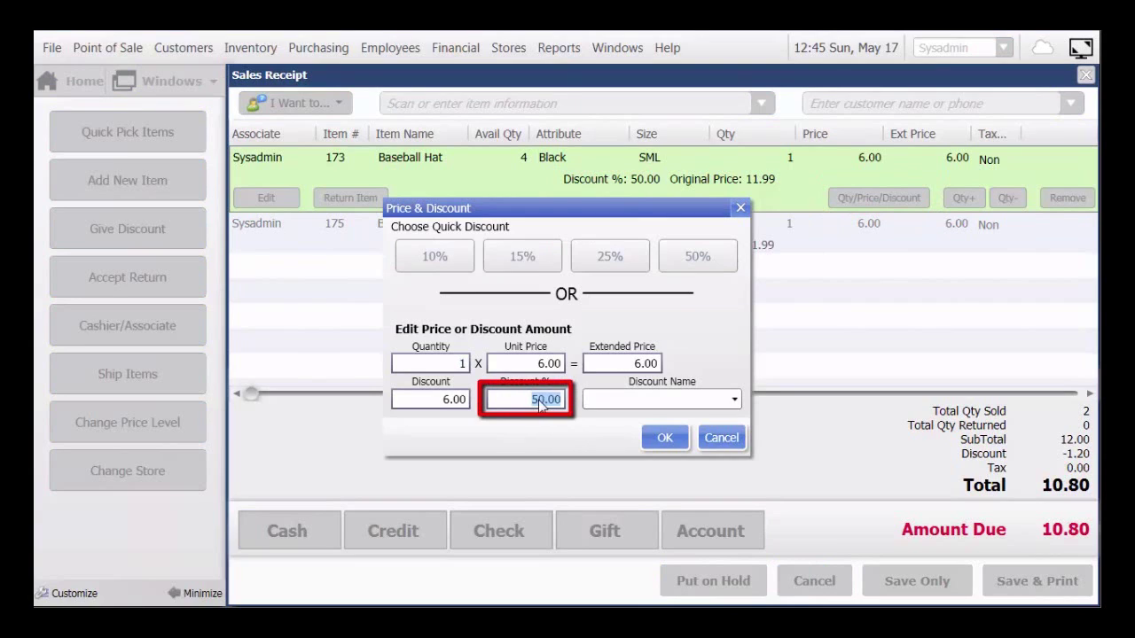
click(534, 399)
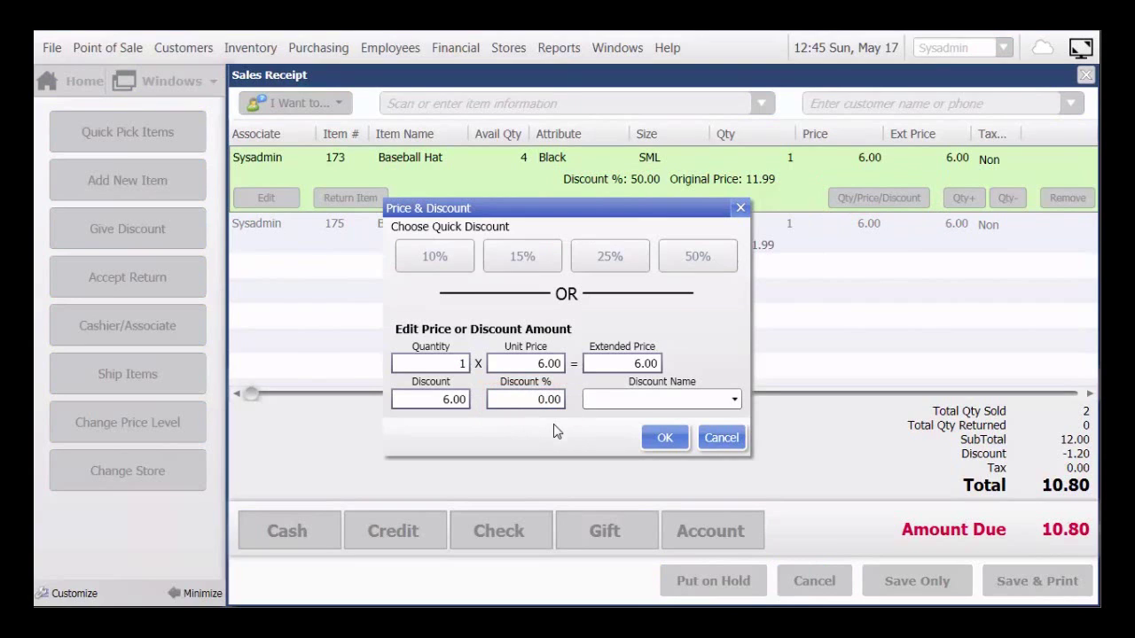
click(668, 439)
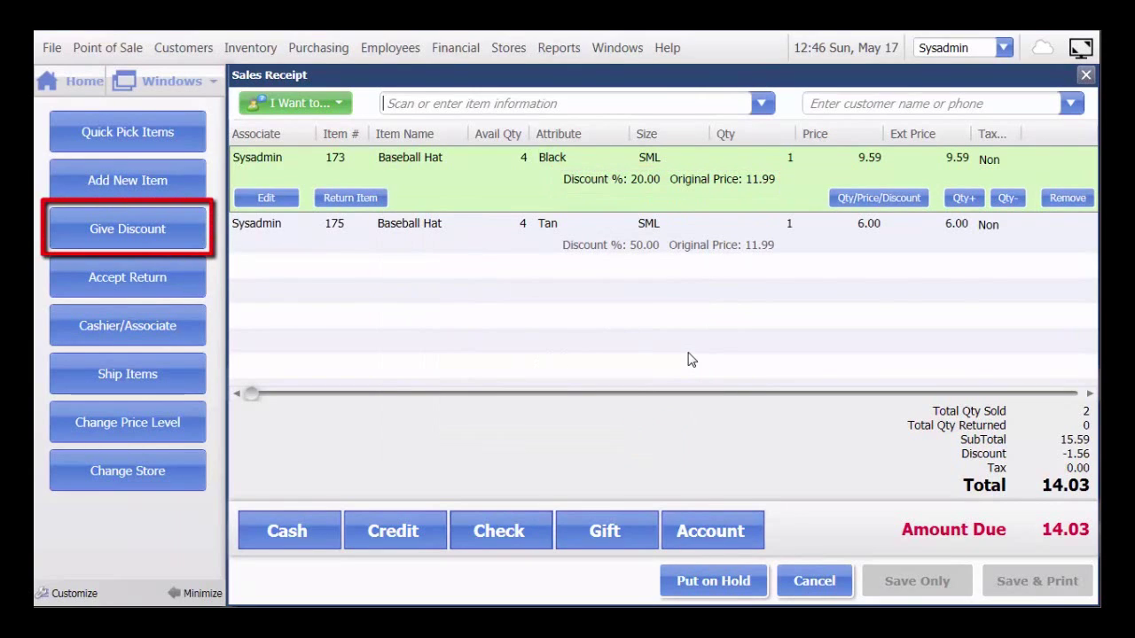
Set the discount for the whole sales receipt to 25%.
click(163, 230)
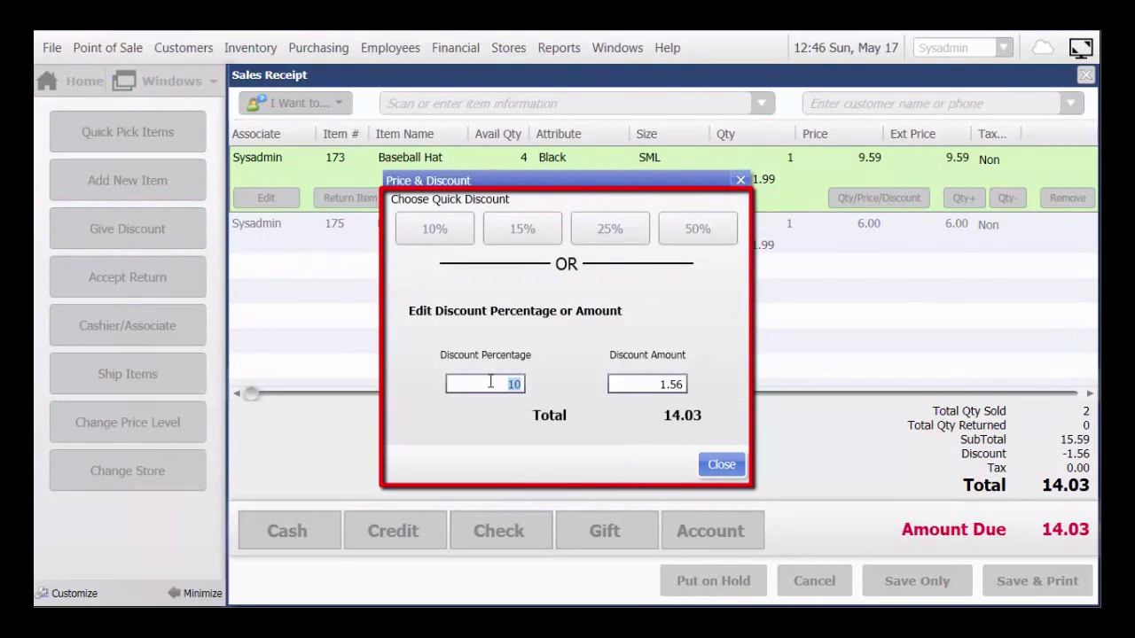
text(25.)
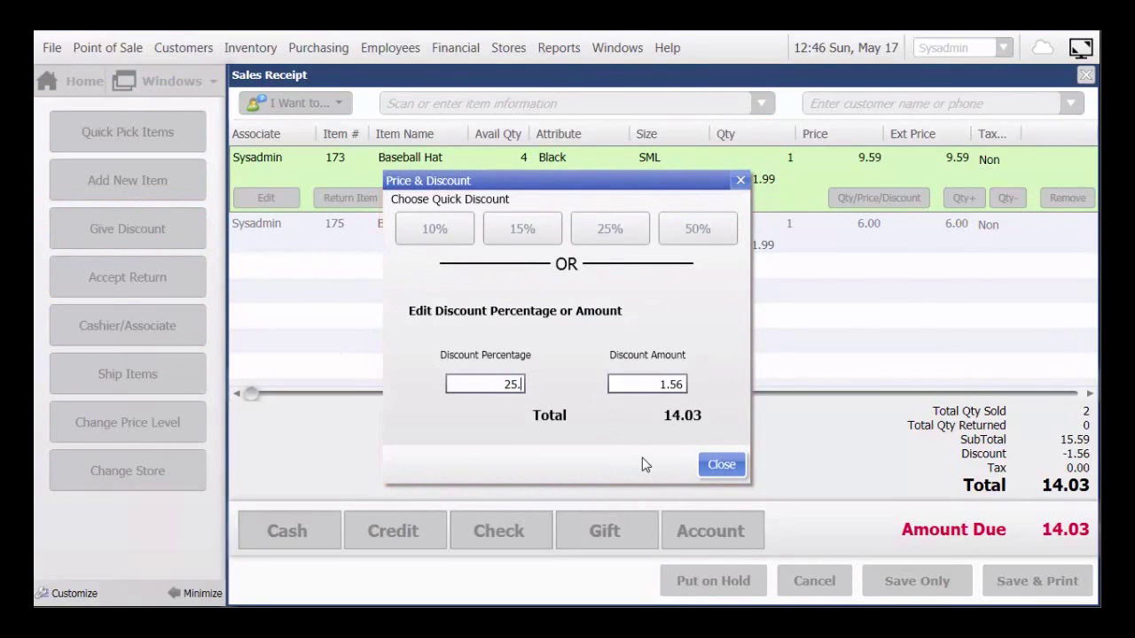
key(Tab)
click(722, 465)
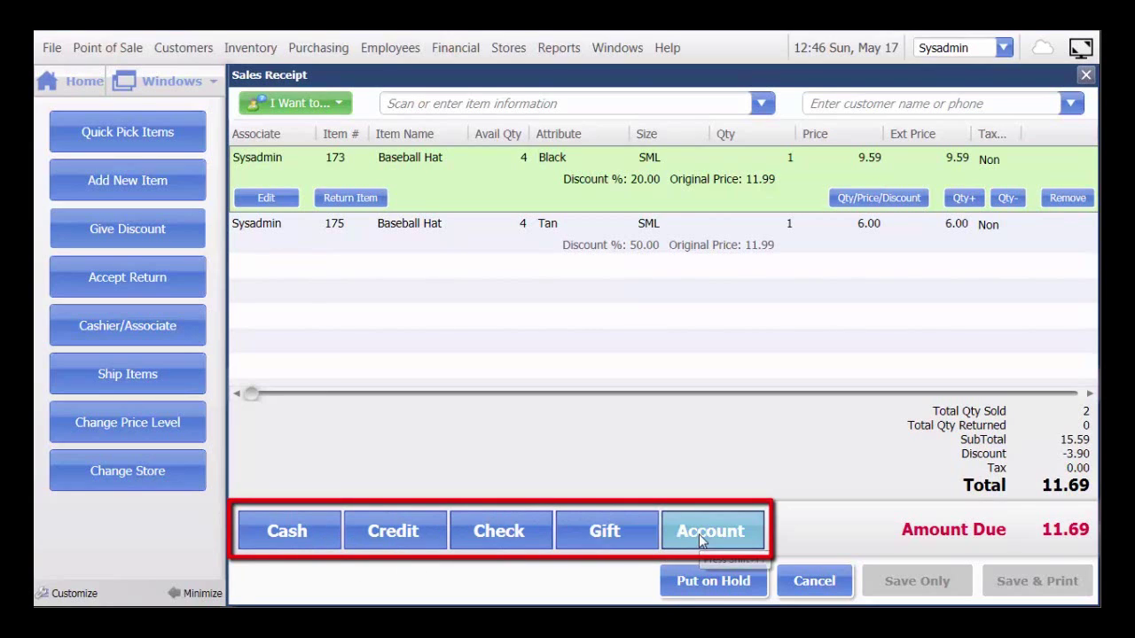
Take a $20 cash payment, save the sales receipt without printing and dismiss the change notice.
click(294, 538)
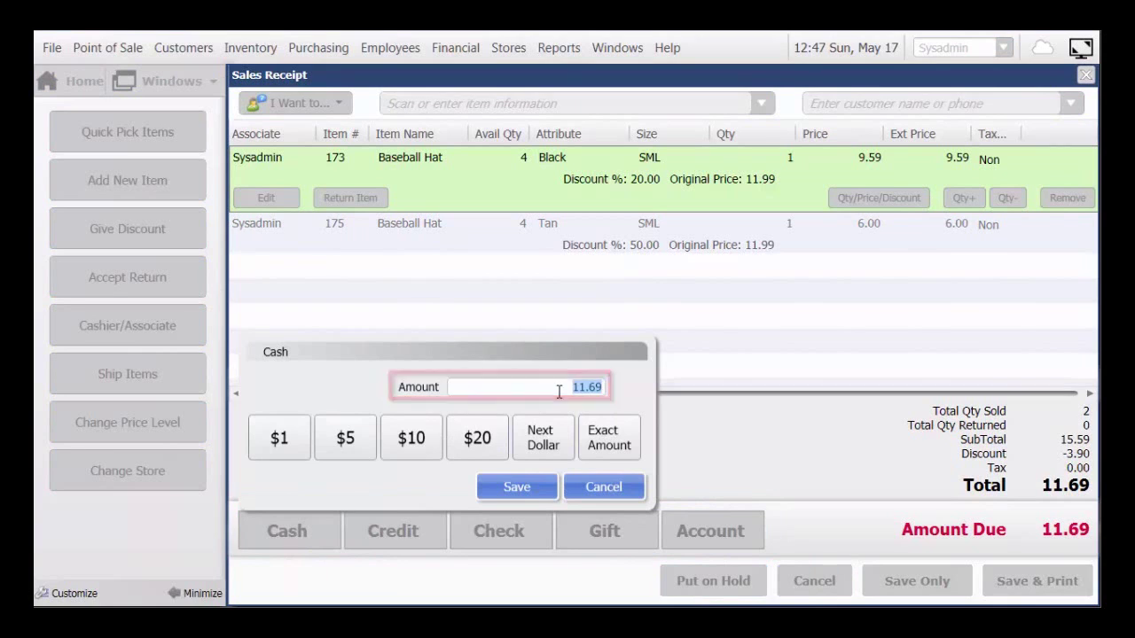
click(486, 450)
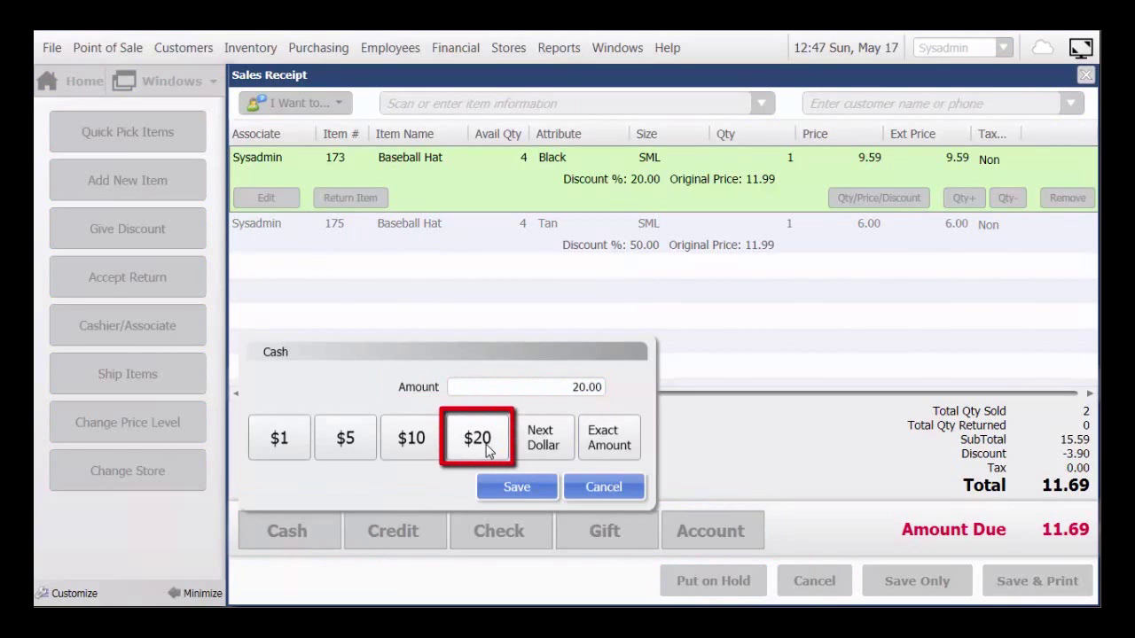
click(517, 489)
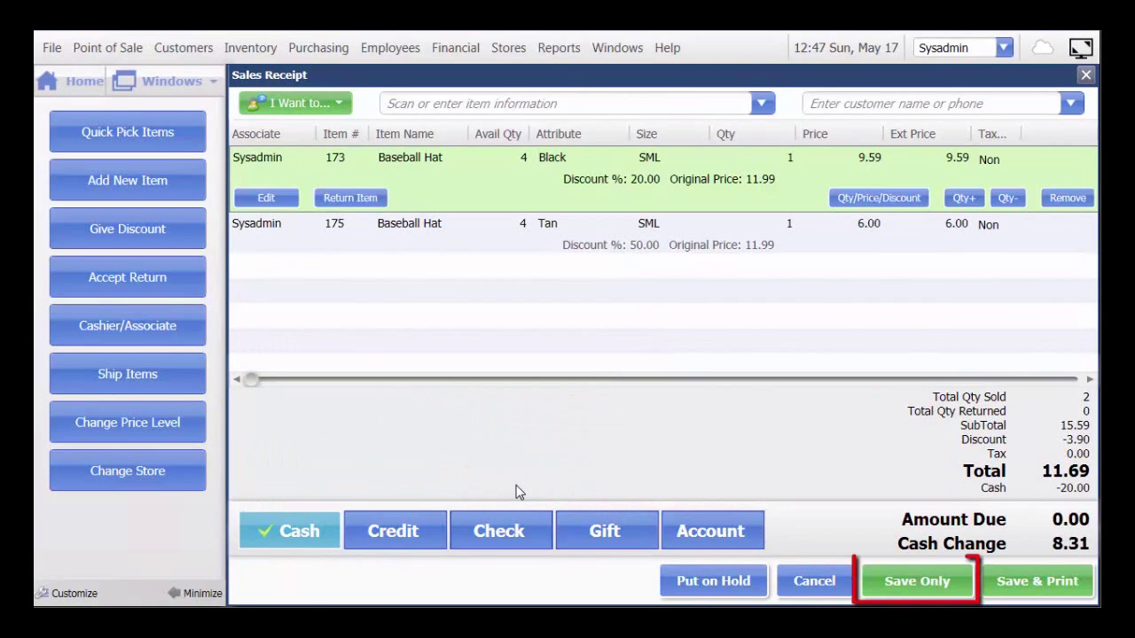
click(915, 581)
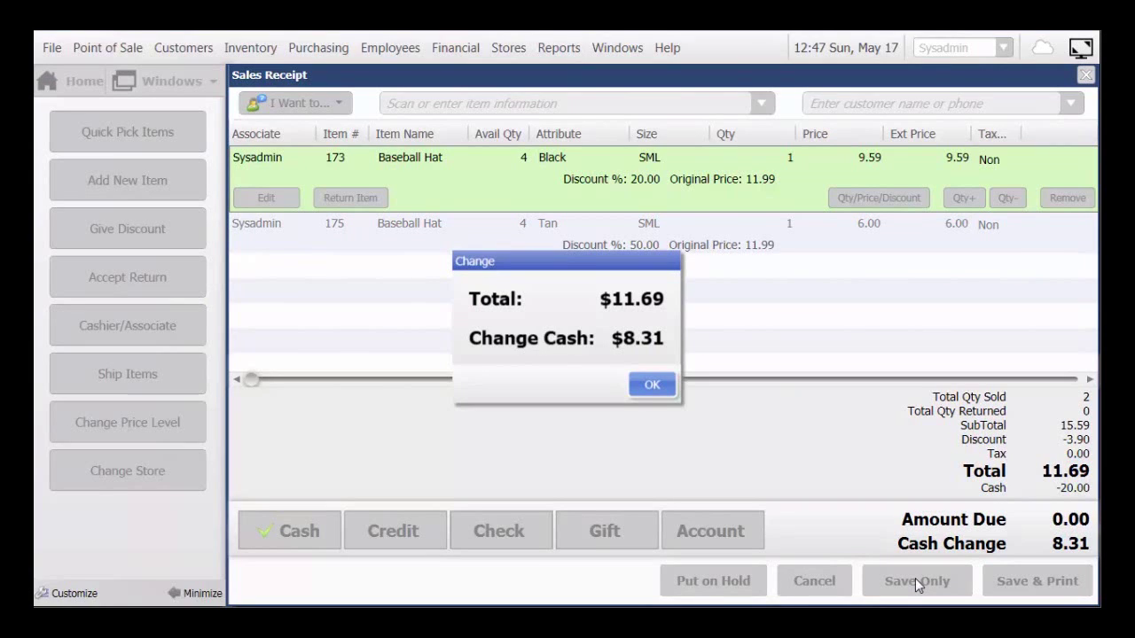
click(657, 390)
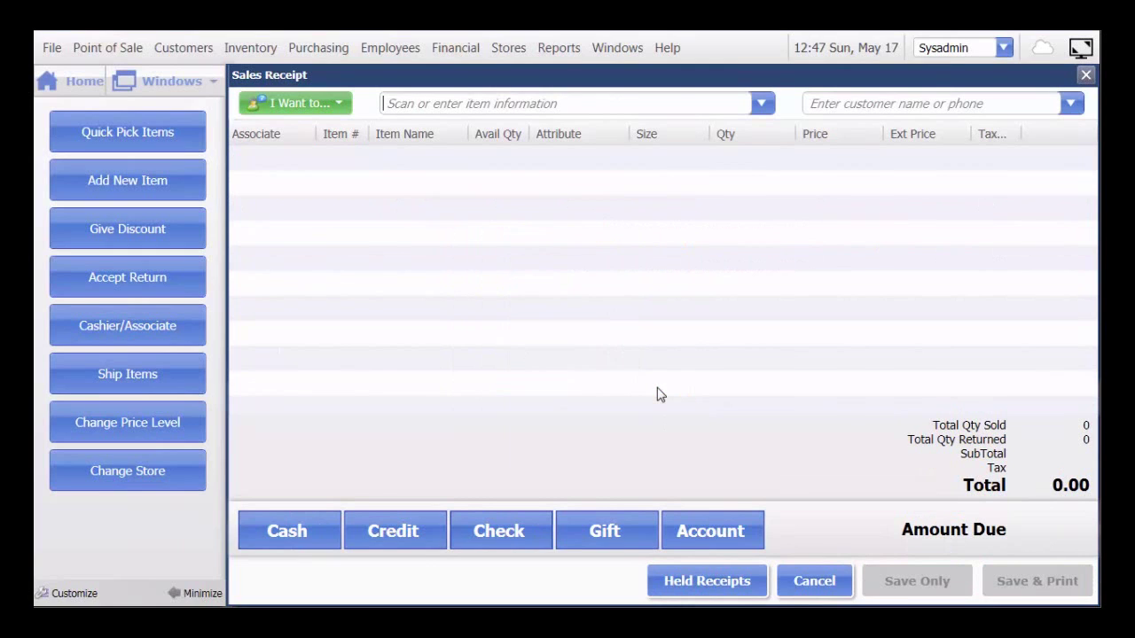
Open the End of Day process and include the end of day report, company data backup and sending data to remote stores.
click(55, 89)
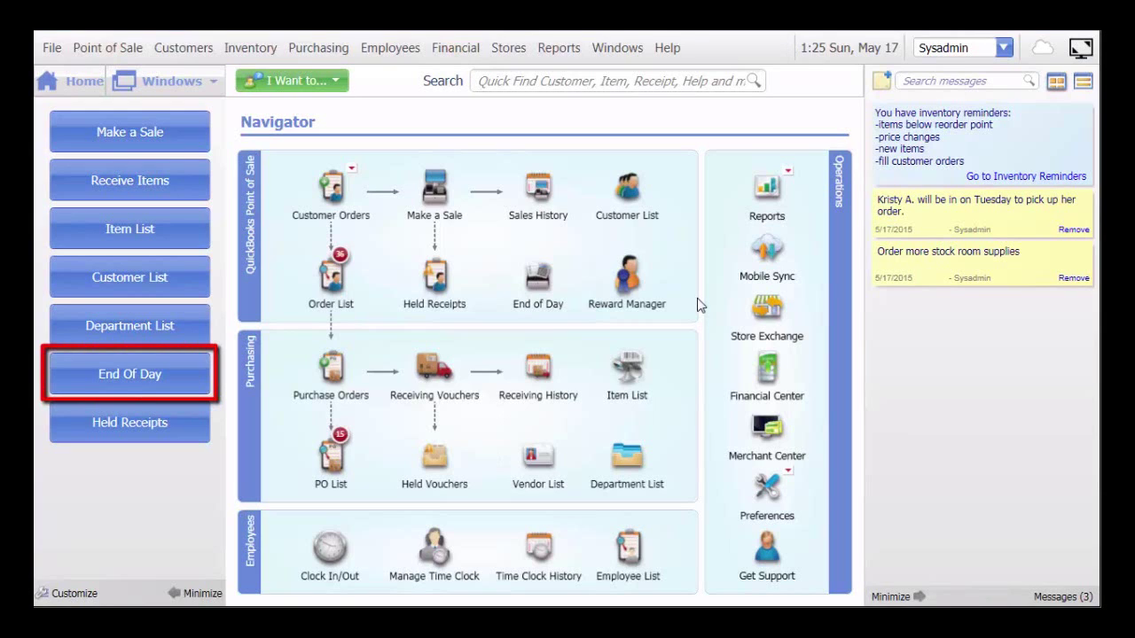
click(102, 376)
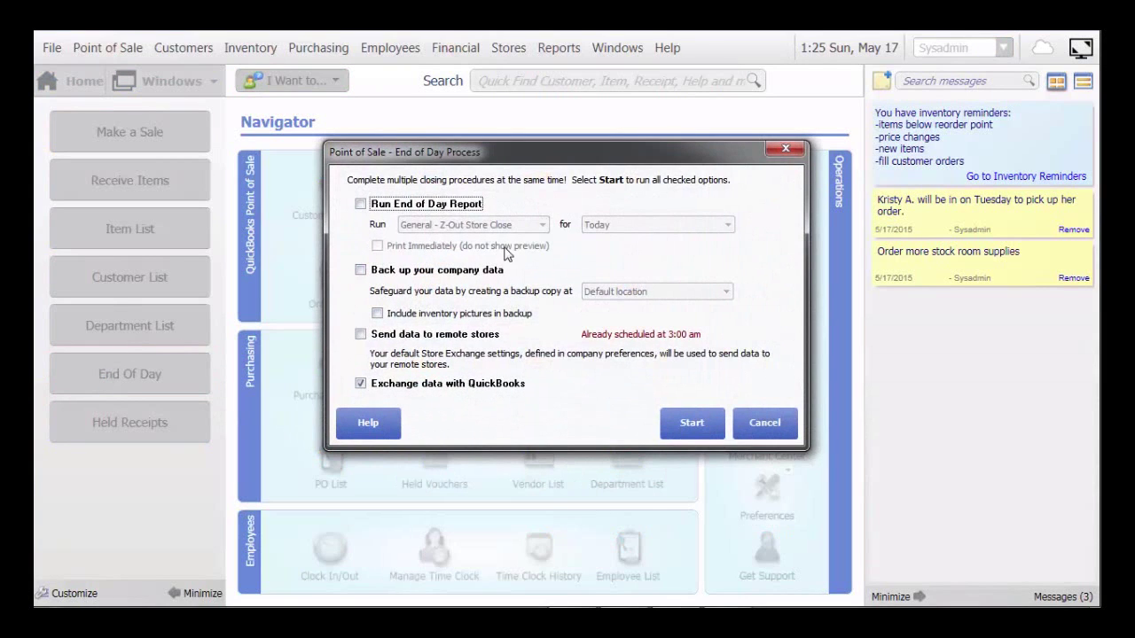
click(360, 203)
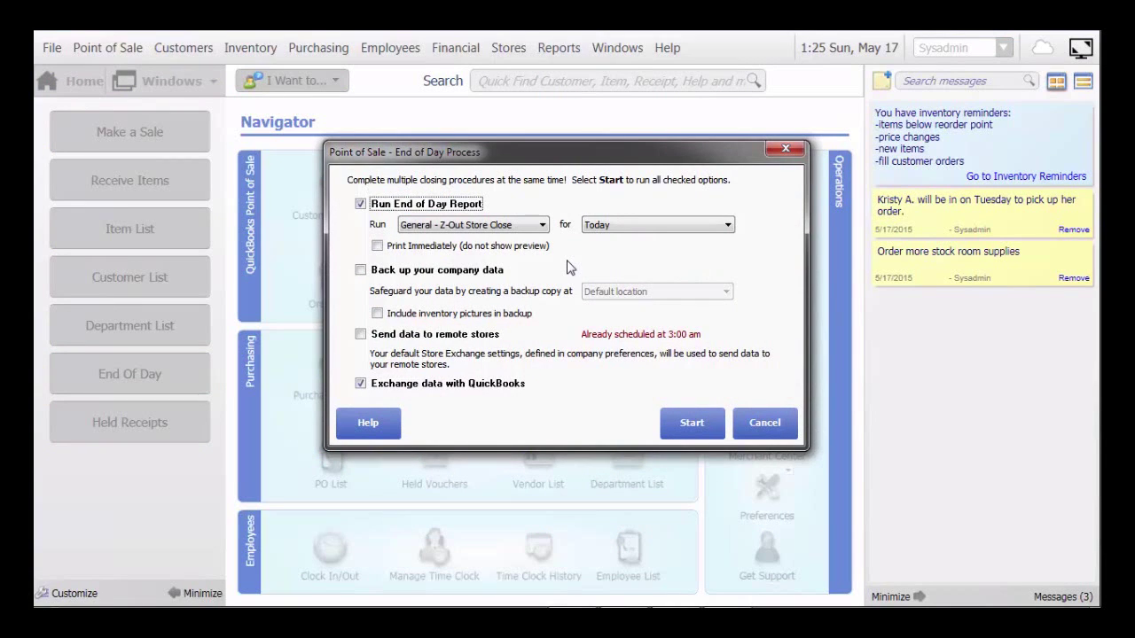
click(360, 270)
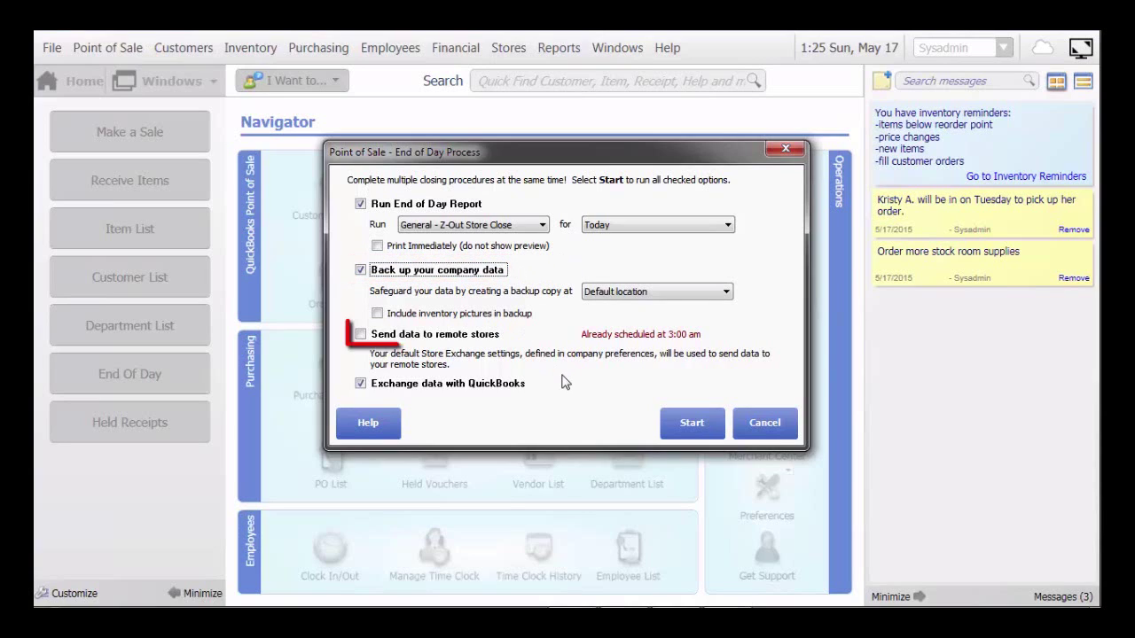
click(361, 335)
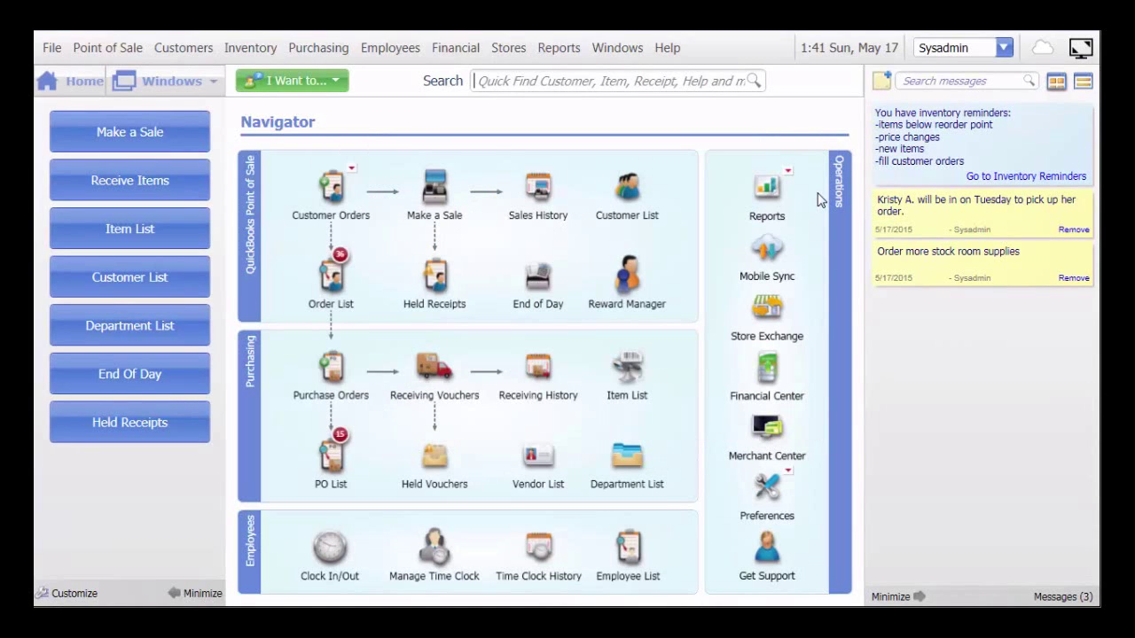
Open the Report Center to view the available sales reports.
click(770, 191)
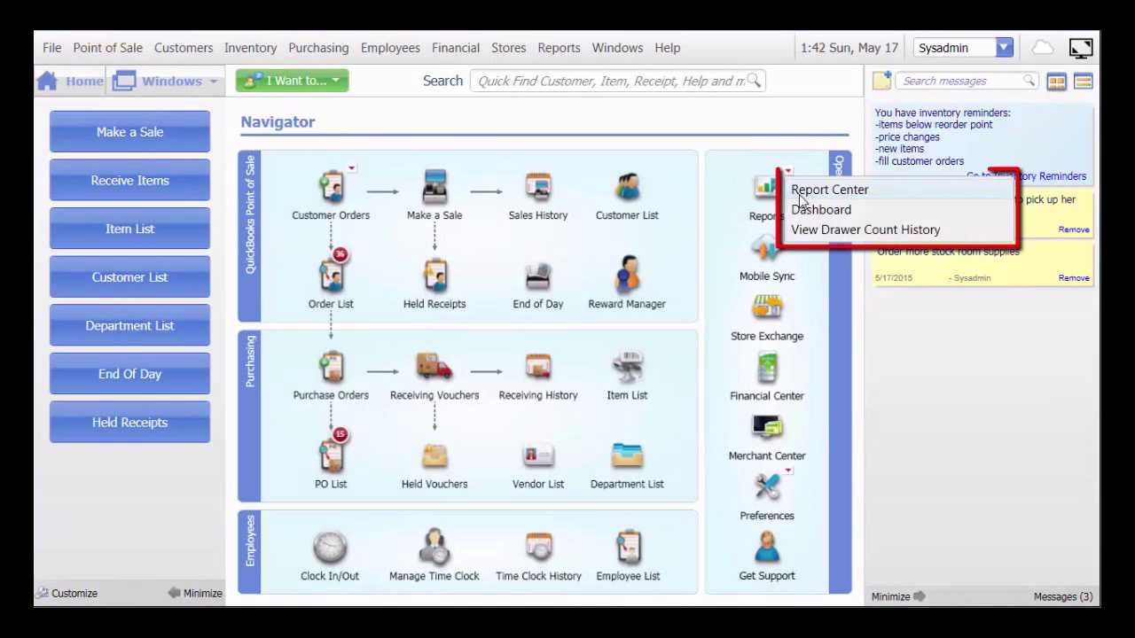
click(836, 204)
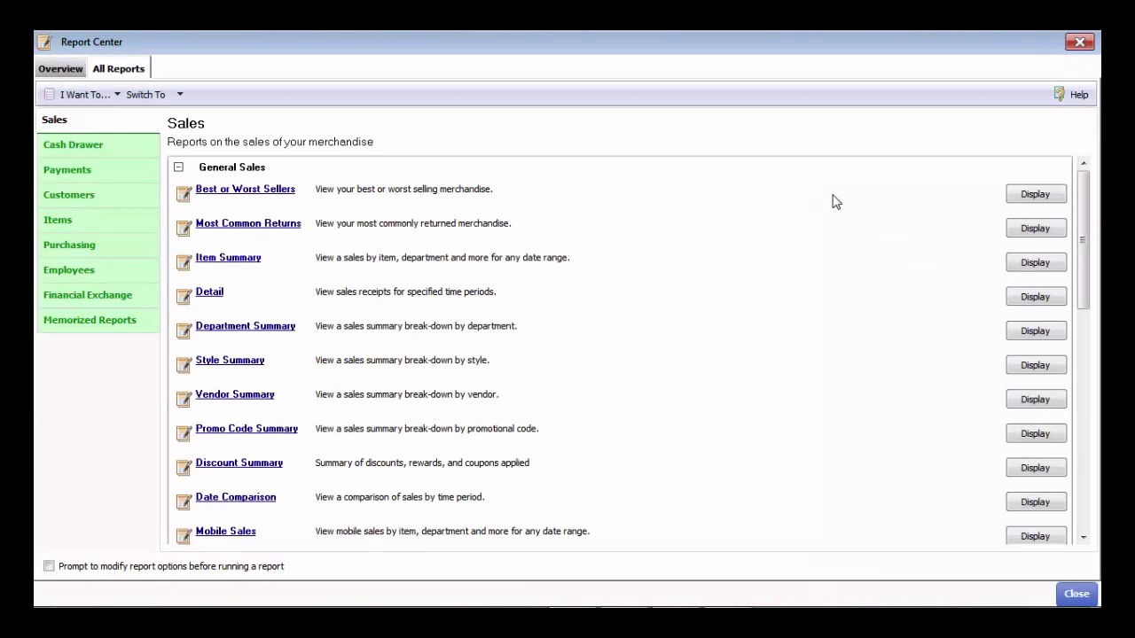